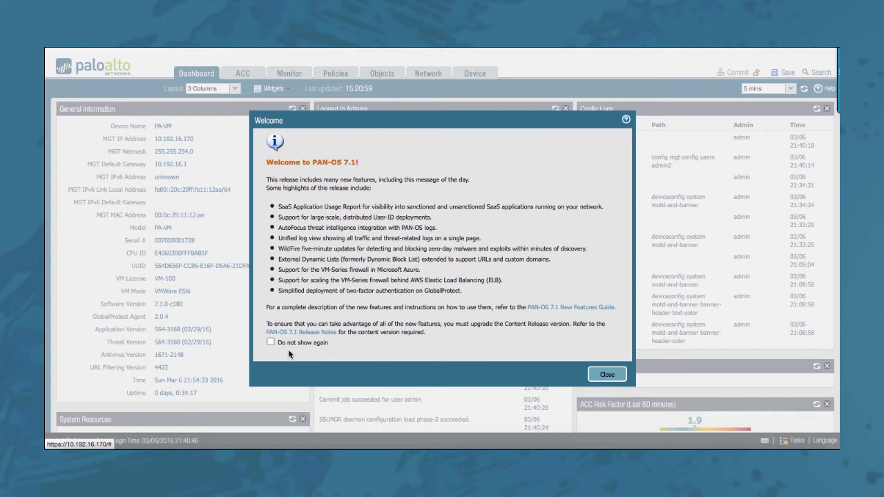
- Opt out of the PAN-OS 7.1 welcome message and close it
left_click(271, 343)
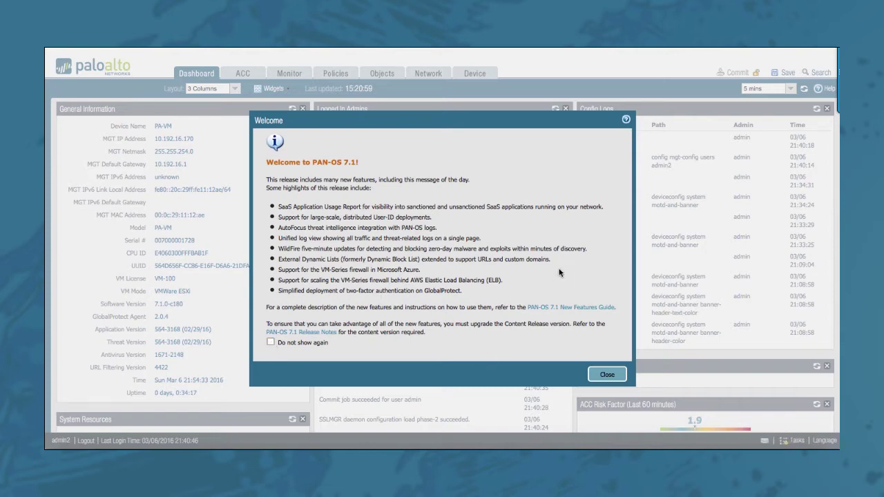
left_click(606, 375)
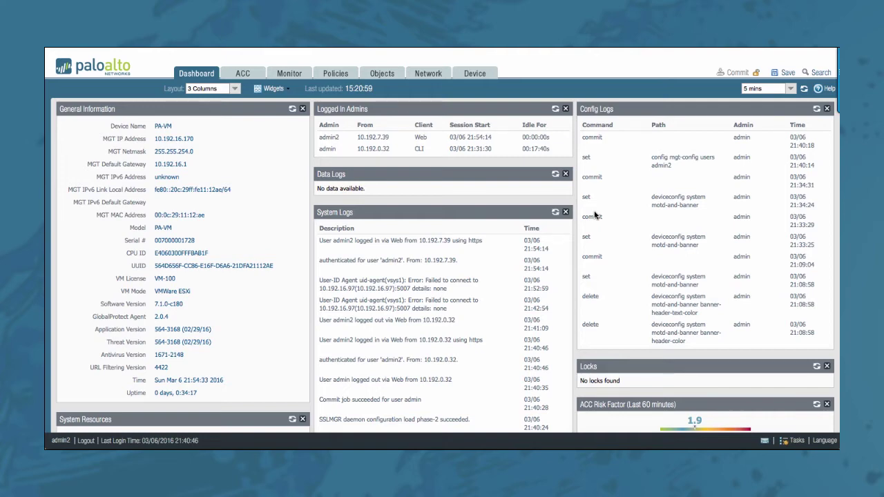
- In Device > Setup > Management, set the login banner to 'Add AUP here !' and force admins to acknowledge it
left_click(477, 74)
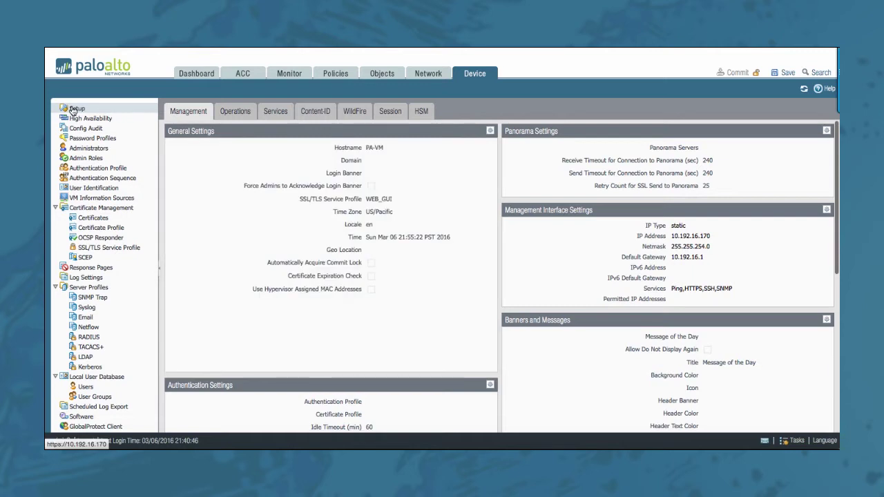
left_click(173, 112)
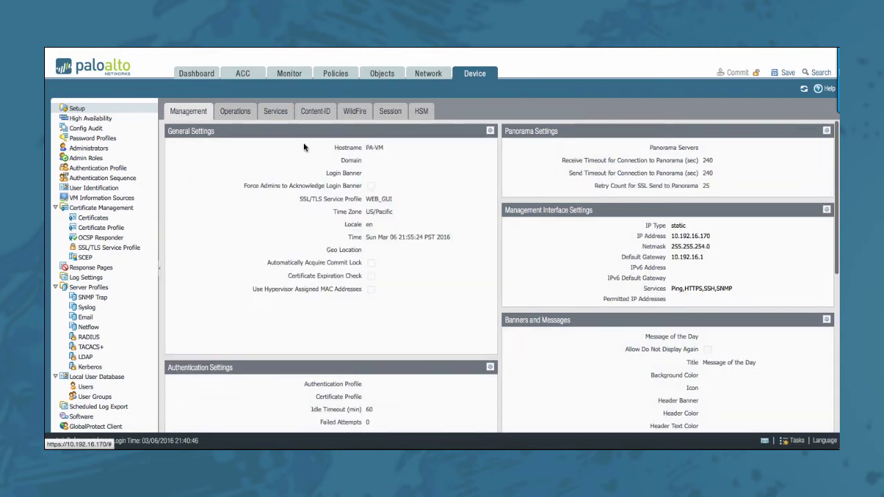
left_click(490, 131)
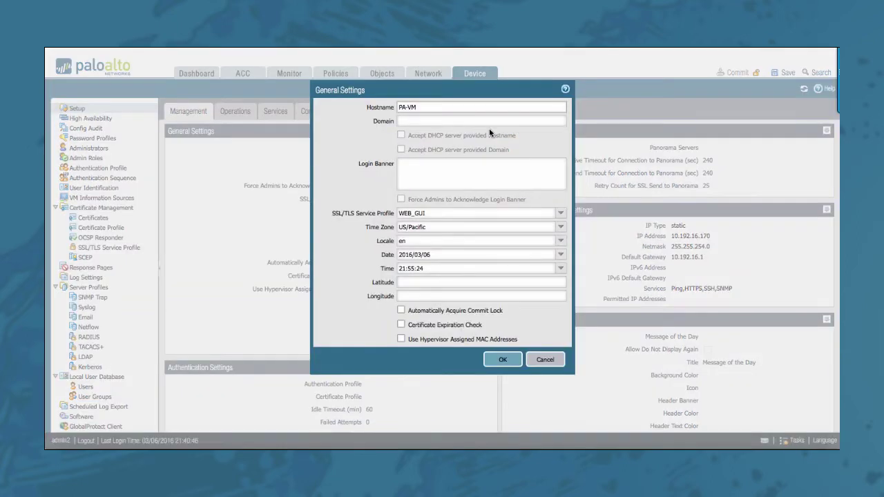
left_click(439, 169)
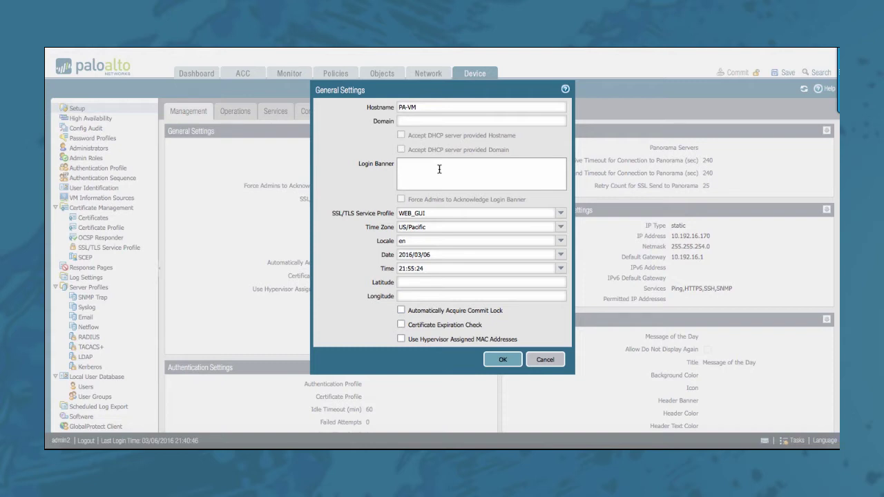
type("Add AUP here !")
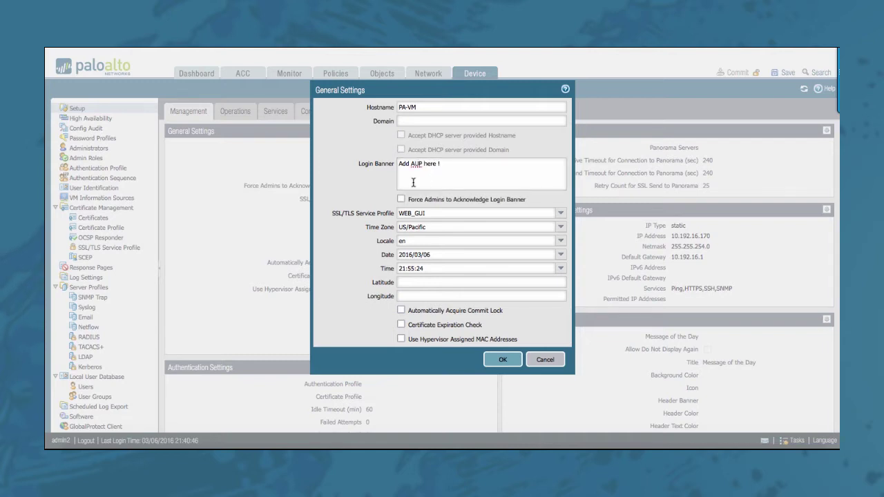
left_click(401, 199)
left_click(498, 363)
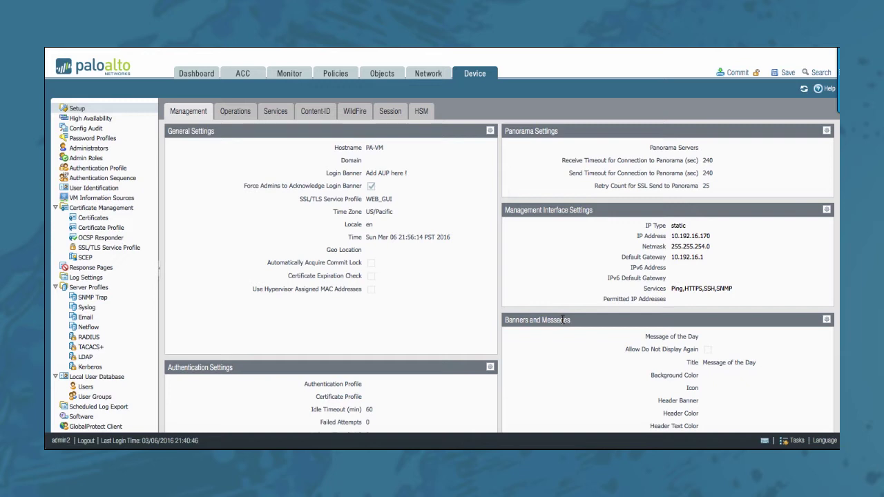
- Set the message of the day to 'Add Msg Here', titled 'Title', with Allow Do Not Display Again
left_click(827, 323)
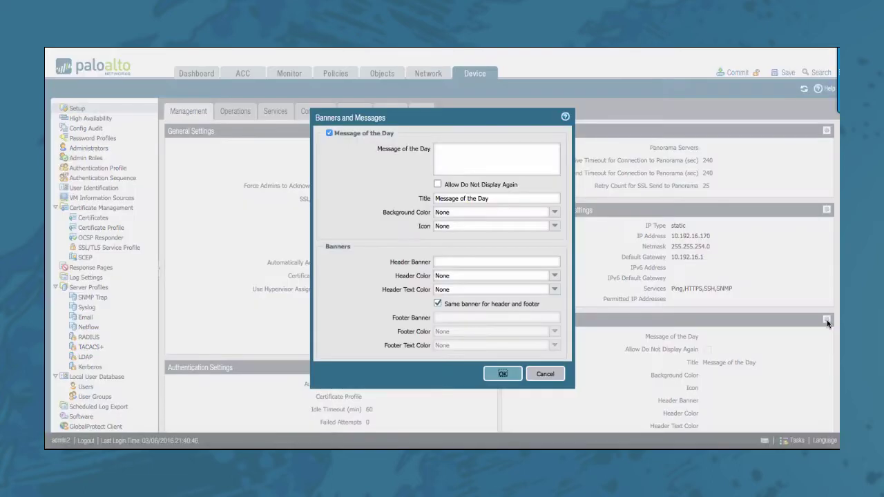
left_click(490, 168)
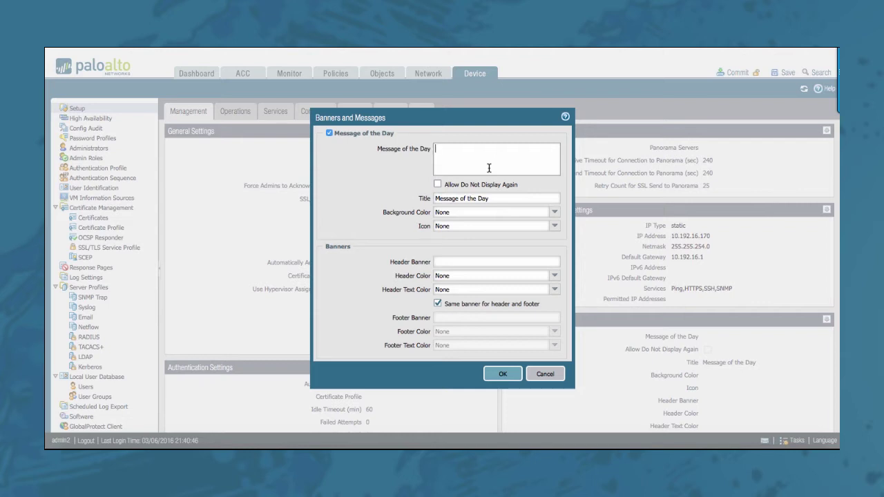
type("Add Msg Here")
left_click(466, 189)
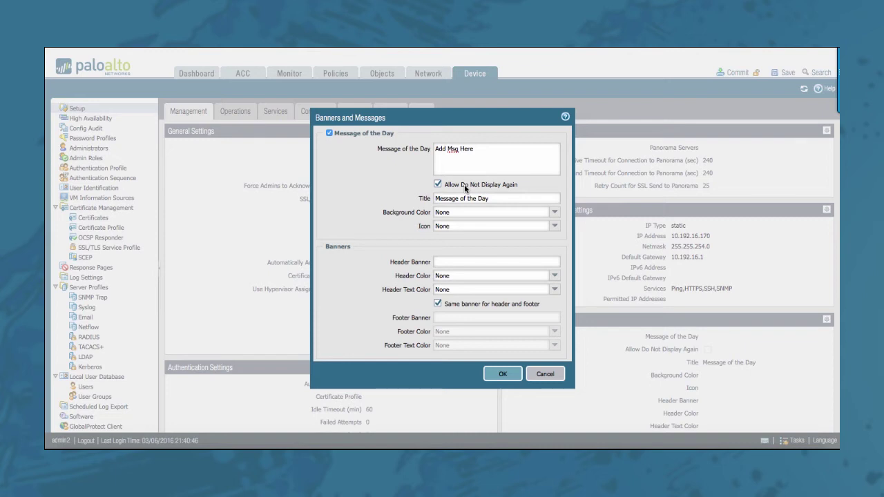
left_click(491, 198)
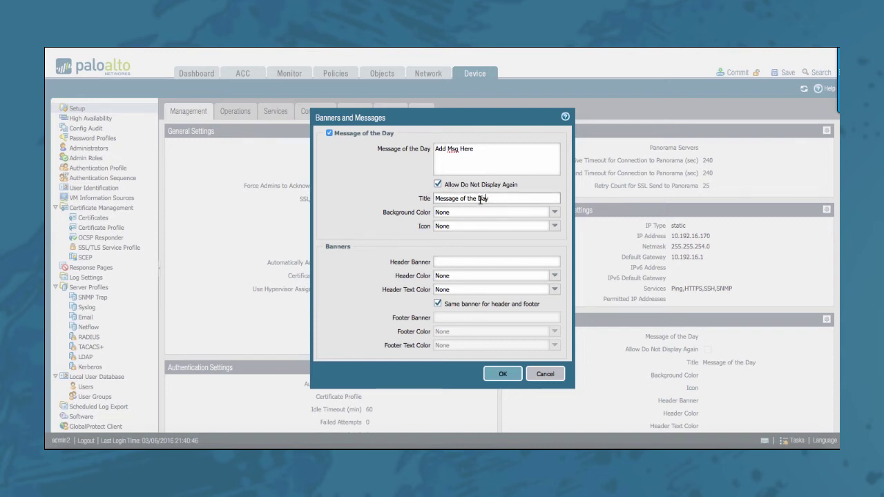
left_click(438, 199)
type("Title")
- Give the message a Red background and Information icon; set header banner 'HEADER BANNER HERE'
left_click(554, 212)
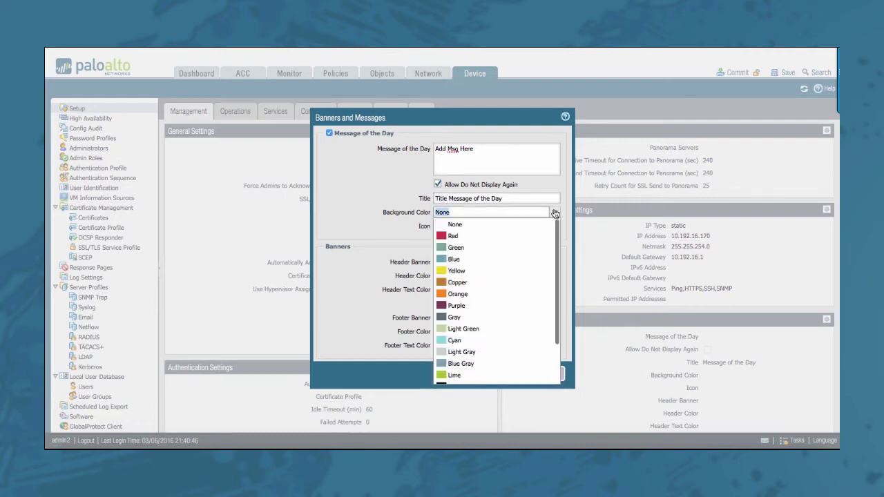
left_click(484, 237)
left_click(554, 225)
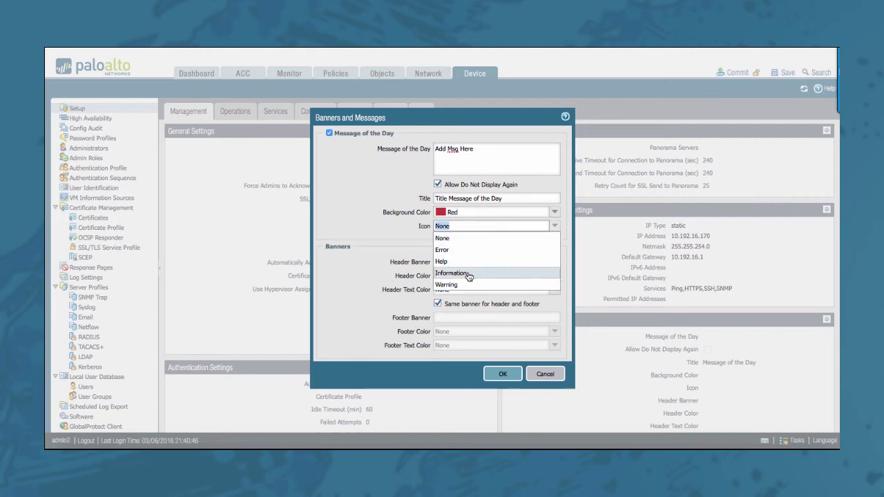
left_click(468, 274)
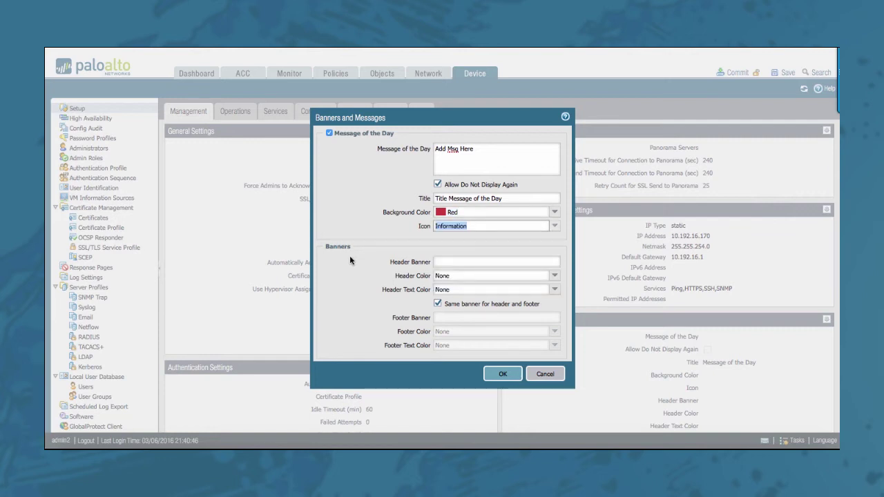
left_click(474, 264)
type("HEAD")
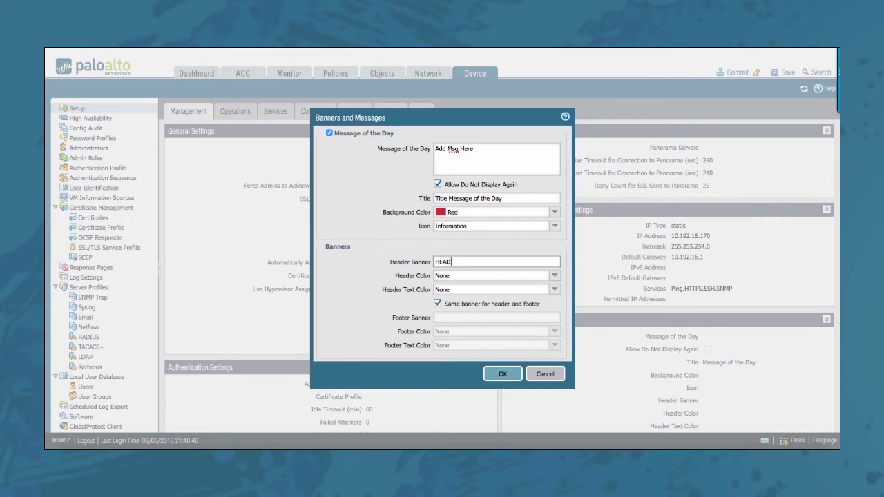
type("ER BANNER HERE")
- Enable a separate footer banner reading 'FOOTER BANNER HERE'
left_click(438, 304)
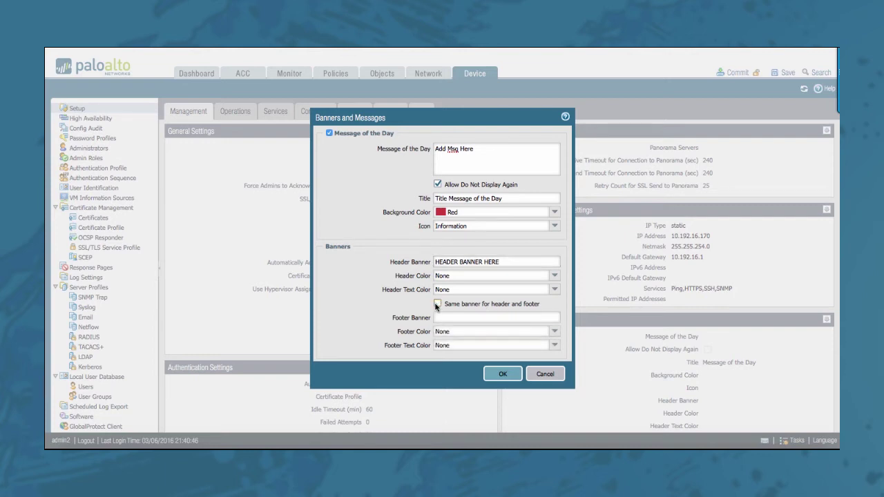
left_click(440, 315)
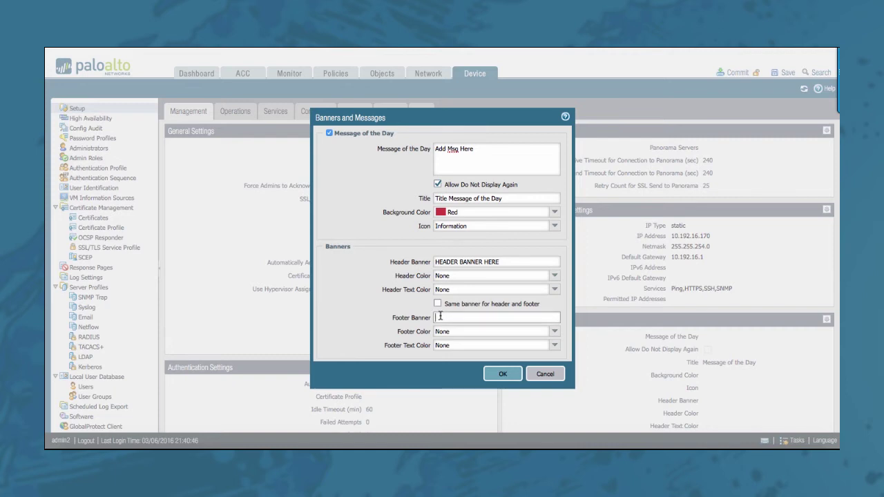
type("FOOTER BANNER HERE")
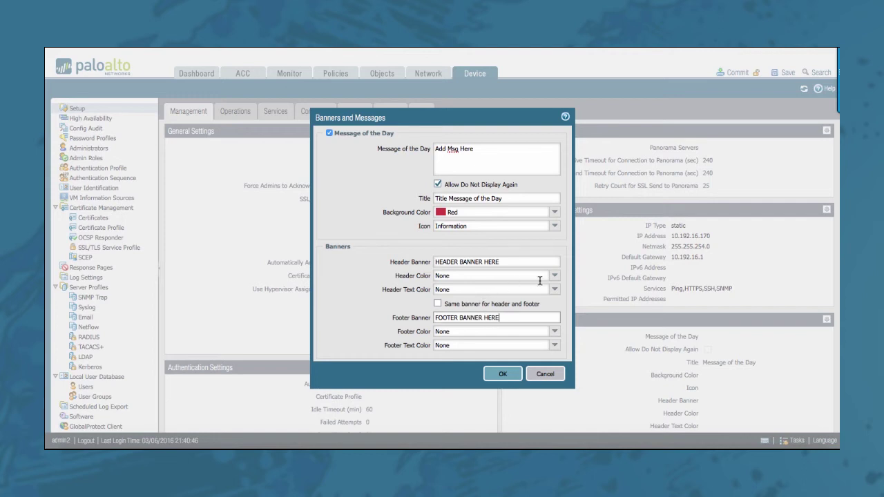
- Give the header and footer banners Blue backgrounds with Lime text, then save
left_click(554, 276)
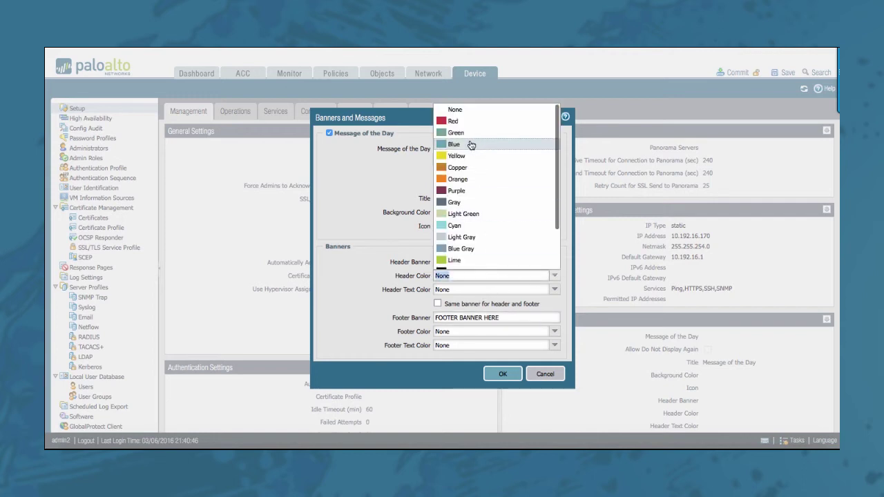
left_click(471, 145)
left_click(547, 290)
left_click(514, 284)
left_click(554, 333)
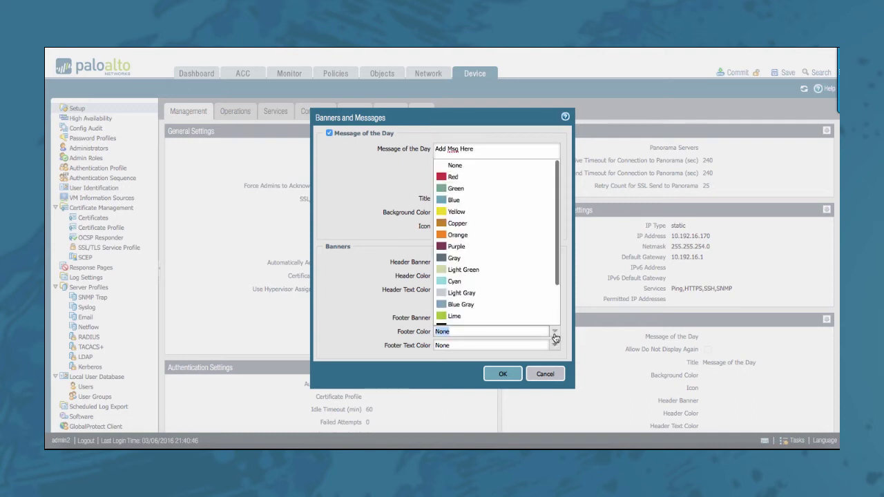
left_click(454, 200)
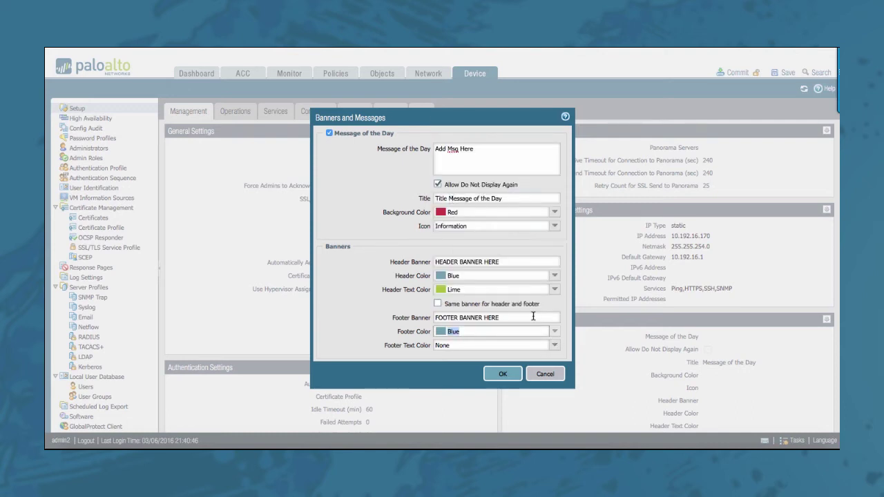
left_click(555, 346)
left_click(480, 333)
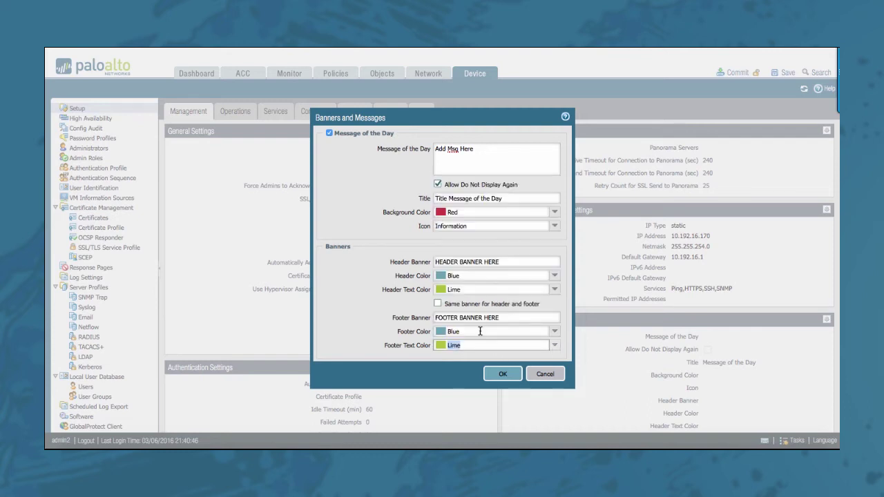
left_click(501, 375)
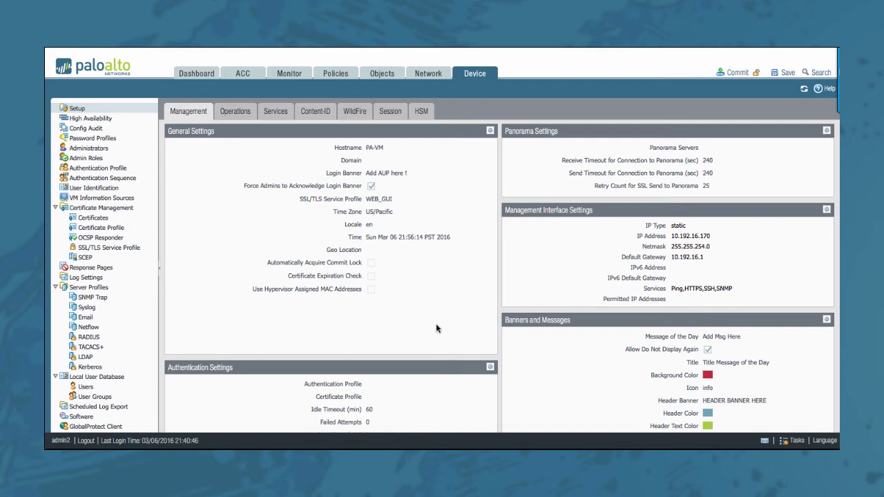
- Commit the configuration to the firewall, close the commit status, and log out
left_click(737, 73)
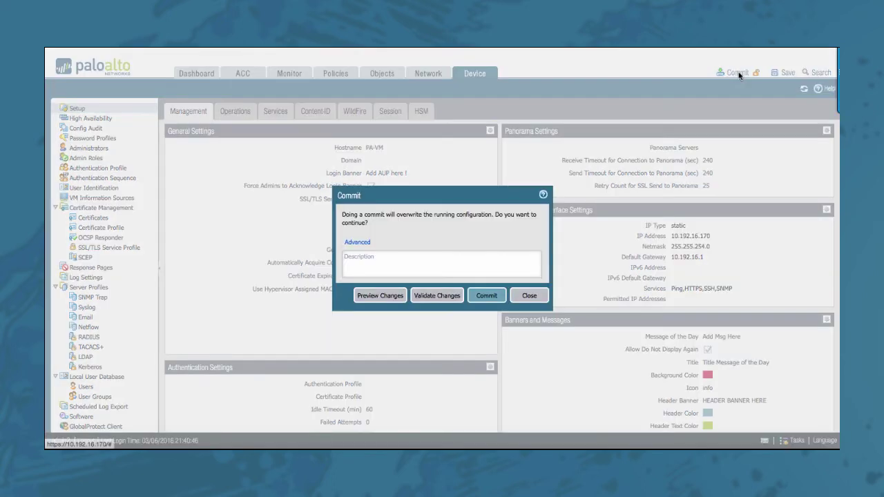
left_click(492, 296)
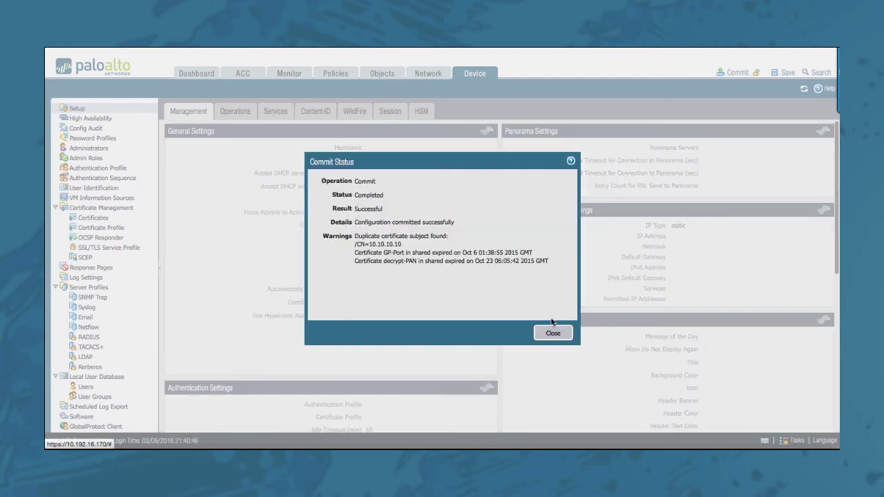
left_click(553, 333)
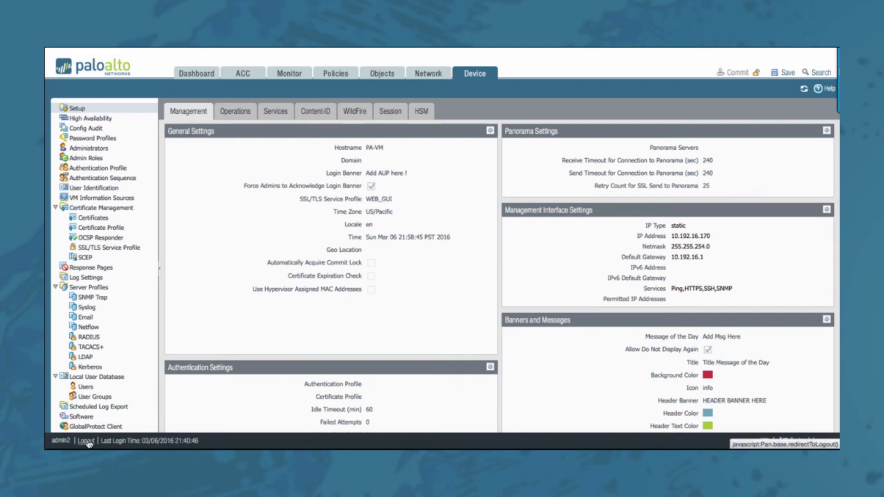
left_click(85, 442)
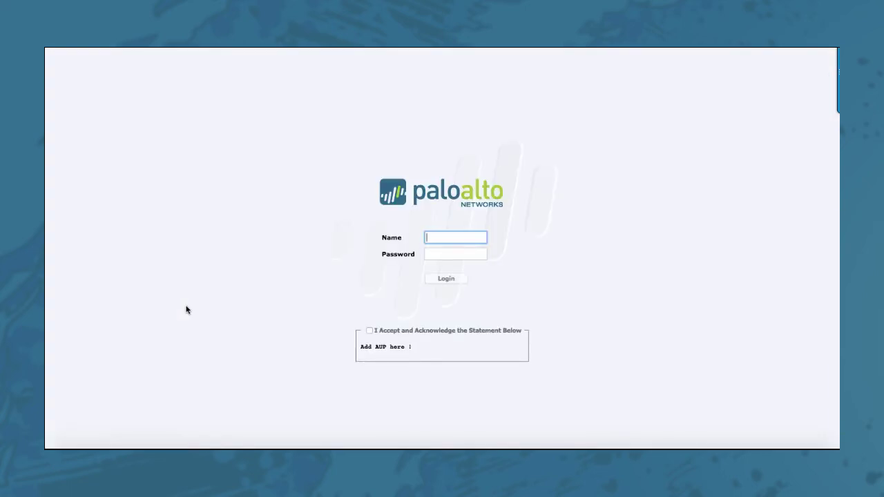
- Log in with the admin username and password after accepting the 'Add AUP here !' statement
type("admin2")
key("Tab")
type("••••••")
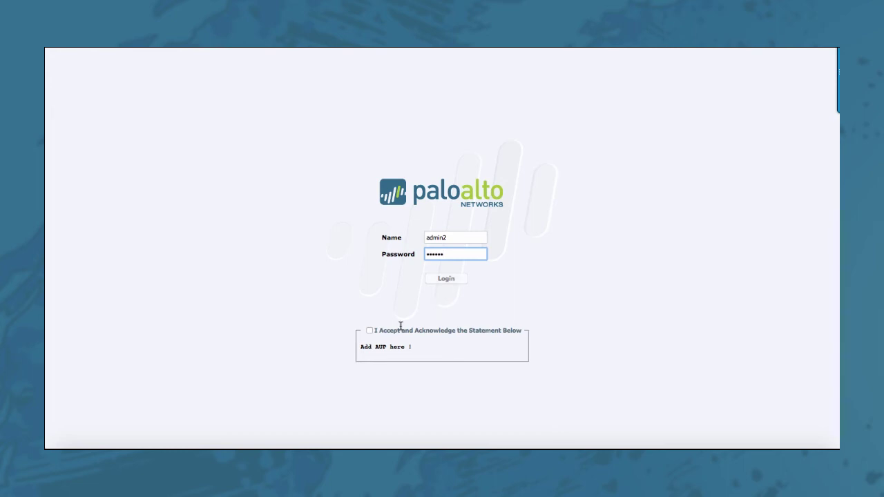
left_click(370, 332)
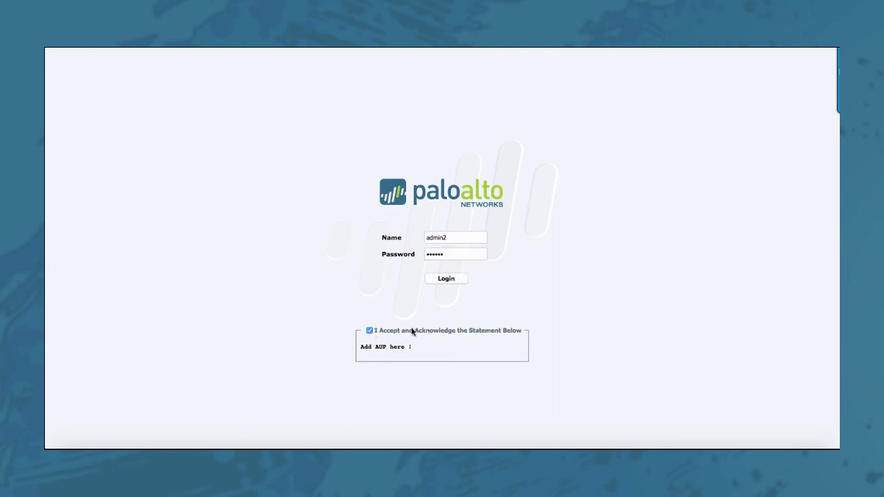
left_click(447, 278)
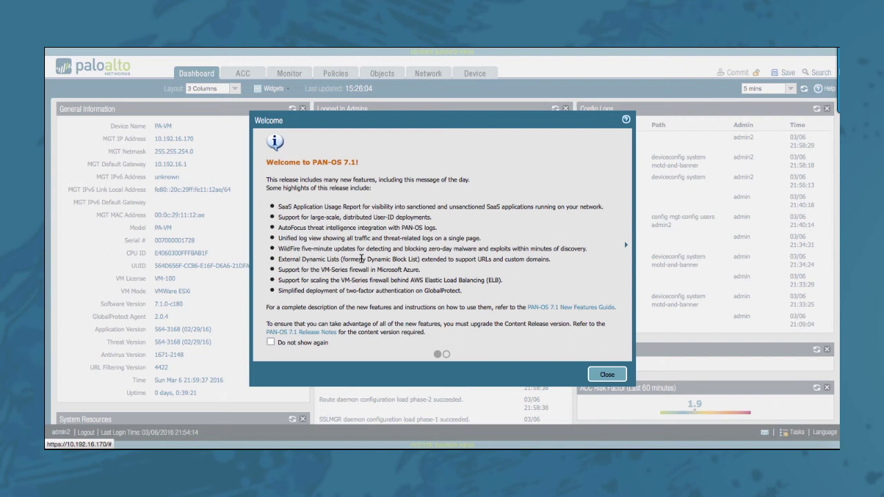
- Opt out of the welcome page, view the red 'Add Msg Here' message of the day, and close it
left_click(271, 343)
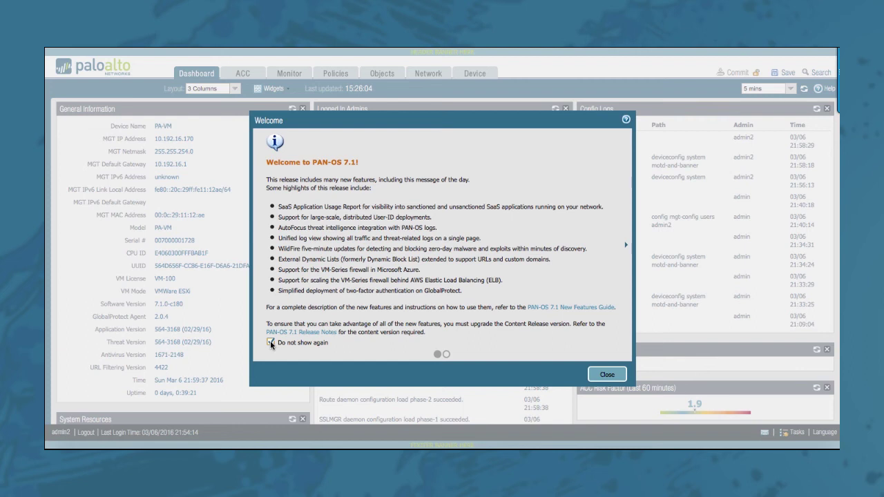
left_click(447, 355)
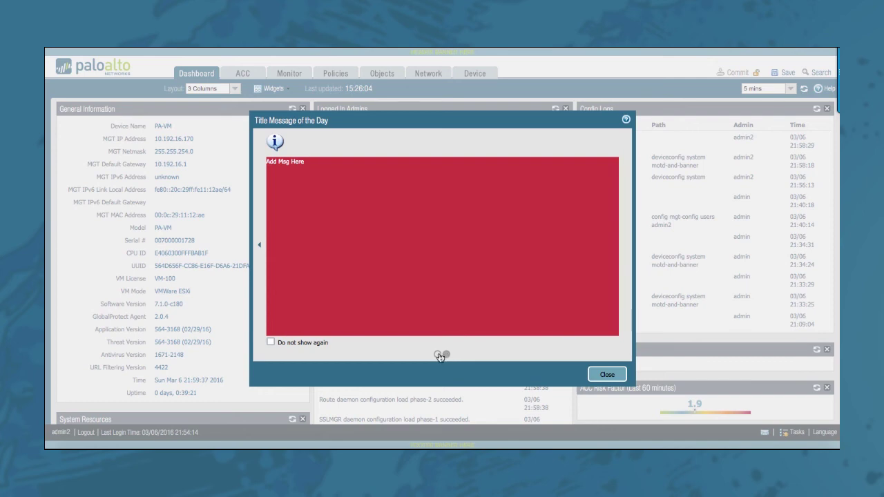
left_click(437, 355)
left_click(447, 355)
left_click(271, 343)
left_click(270, 342)
left_click(608, 375)
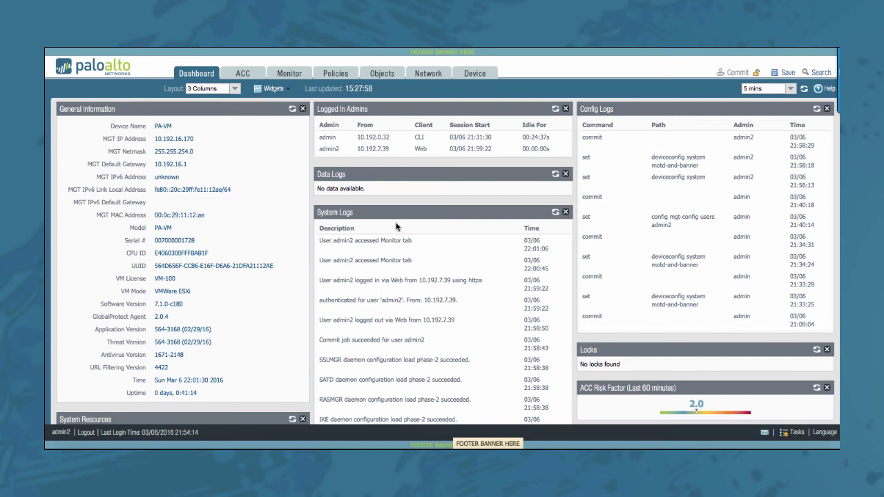
left_click(242, 74)
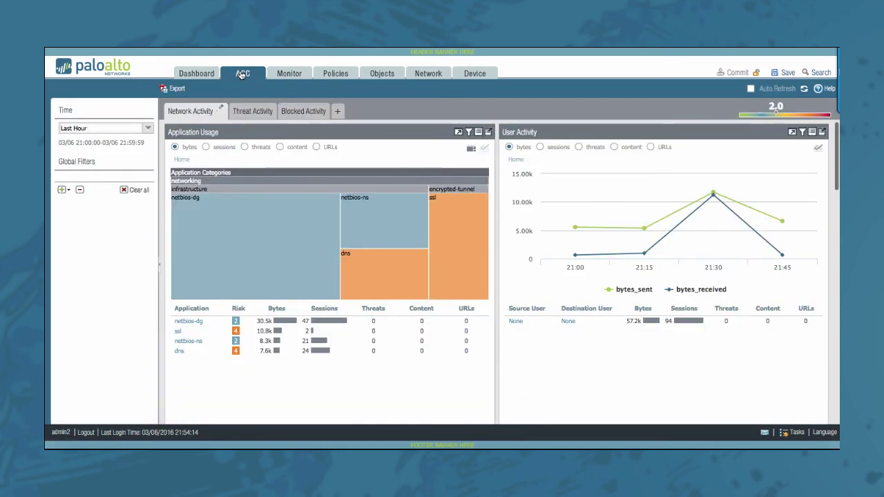
left_click(474, 74)
left_click(87, 128)
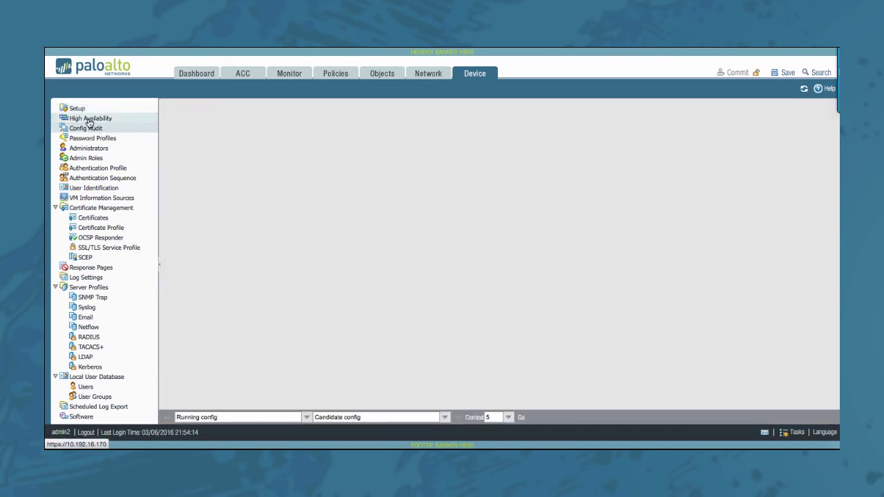
left_click(88, 118)
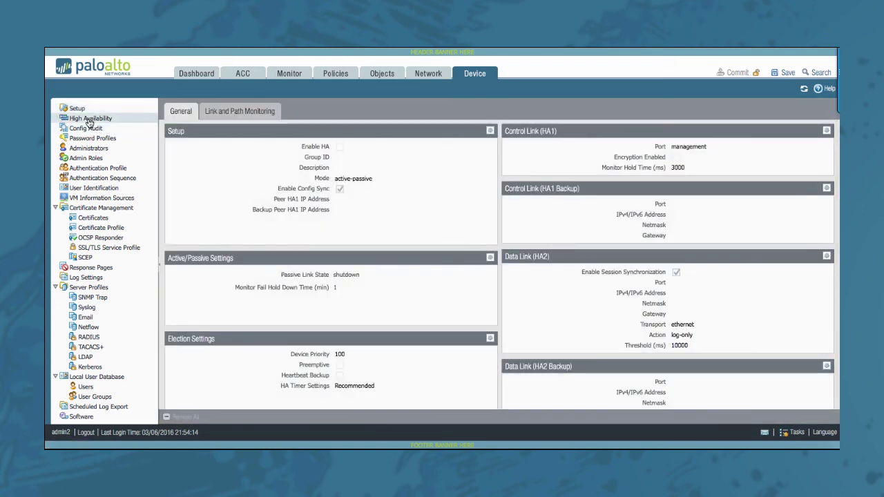
left_click(76, 111)
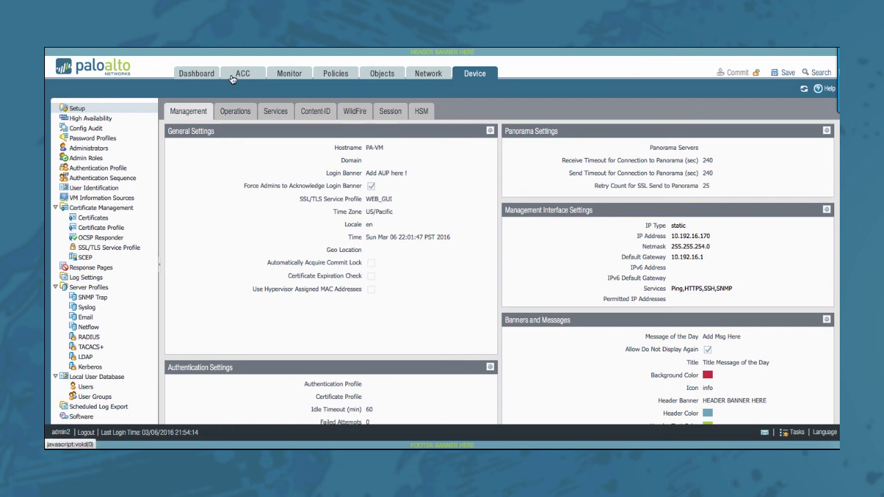
left_click(241, 76)
left_click(189, 79)
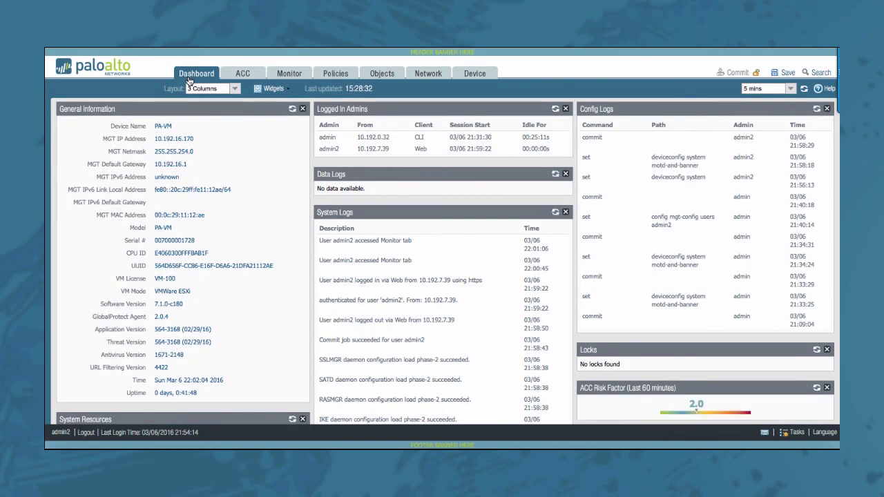